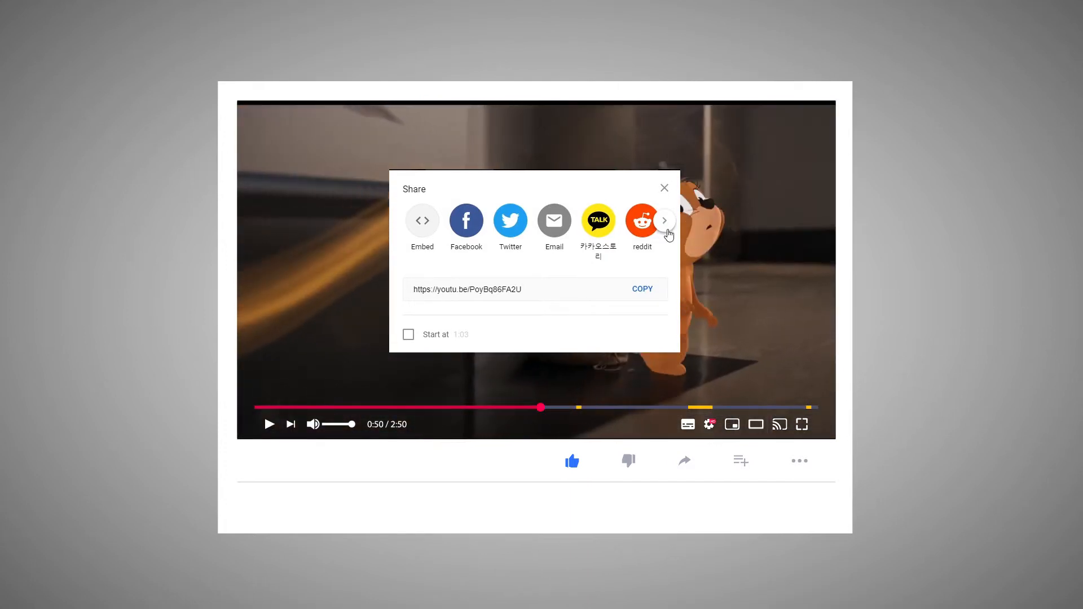
- Scroll through the video's sharing destinations to reveal more share icons
{"action": "left_click", "coordinate": [666, 221]}
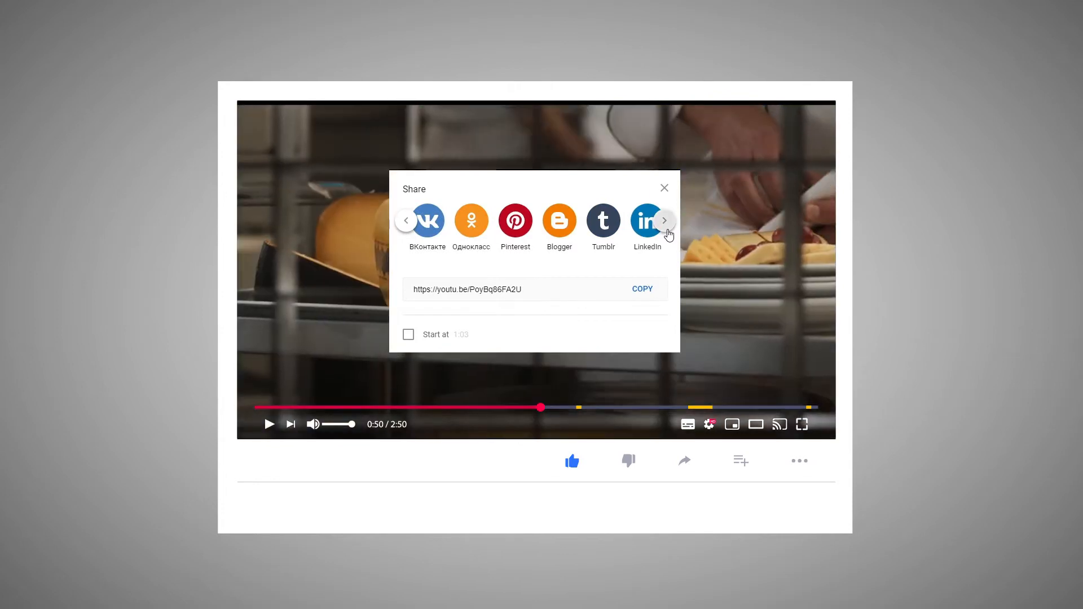
{"action": "left_click", "coordinate": [665, 222]}
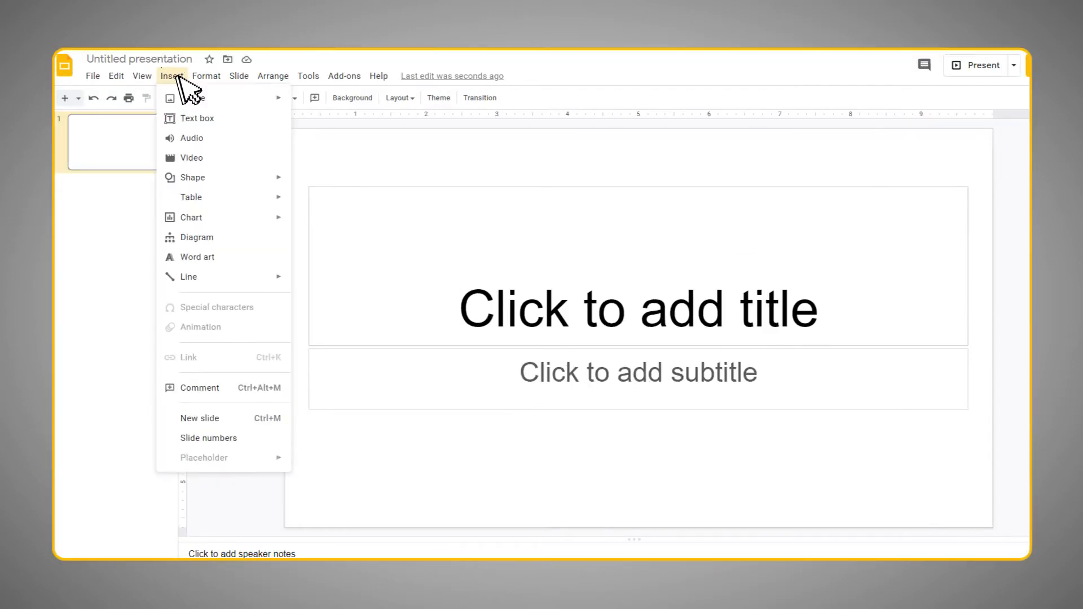
- Embed the YouTube video onto the slide by its pasted link, then bring up its copy actions
{"action": "left_click", "coordinate": [229, 158]}
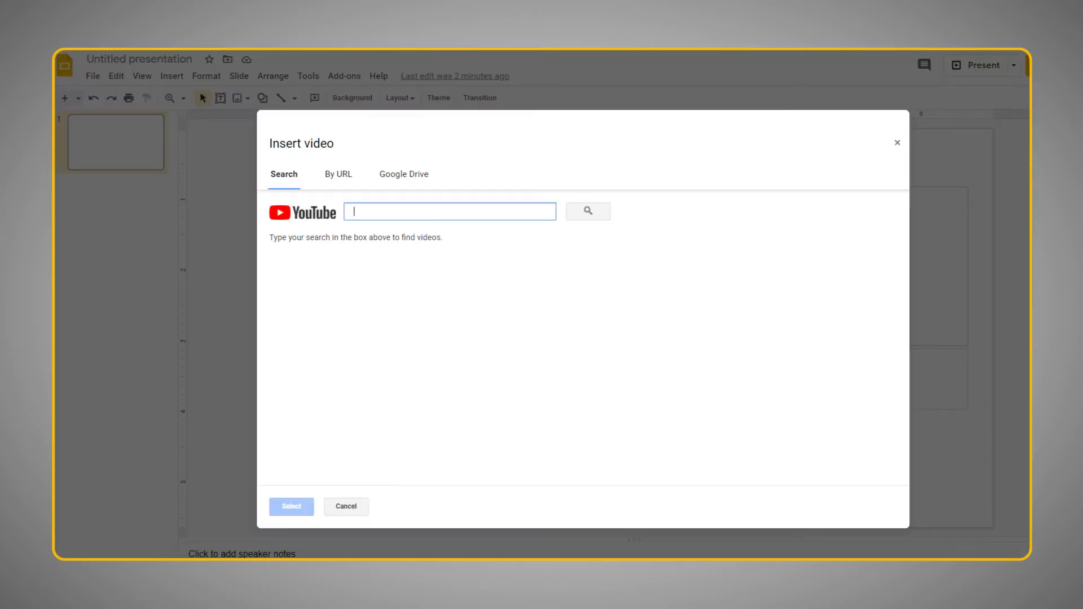
{"action": "type", "text": "https://www.youtube.com/watch?v=nx2-4l4s4Nw"}
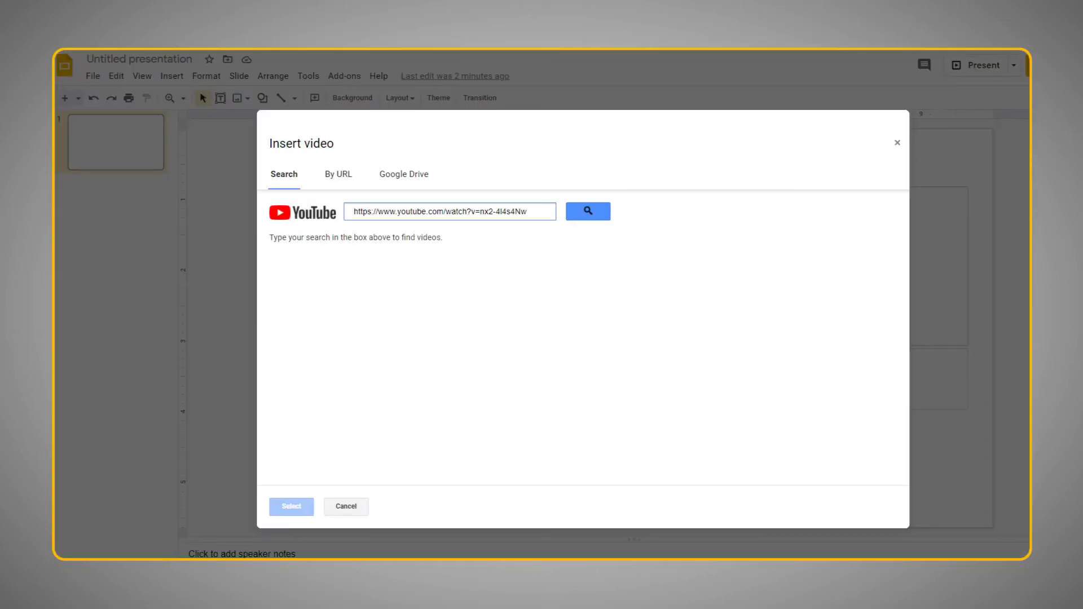
{"action": "key", "text": "Return"}
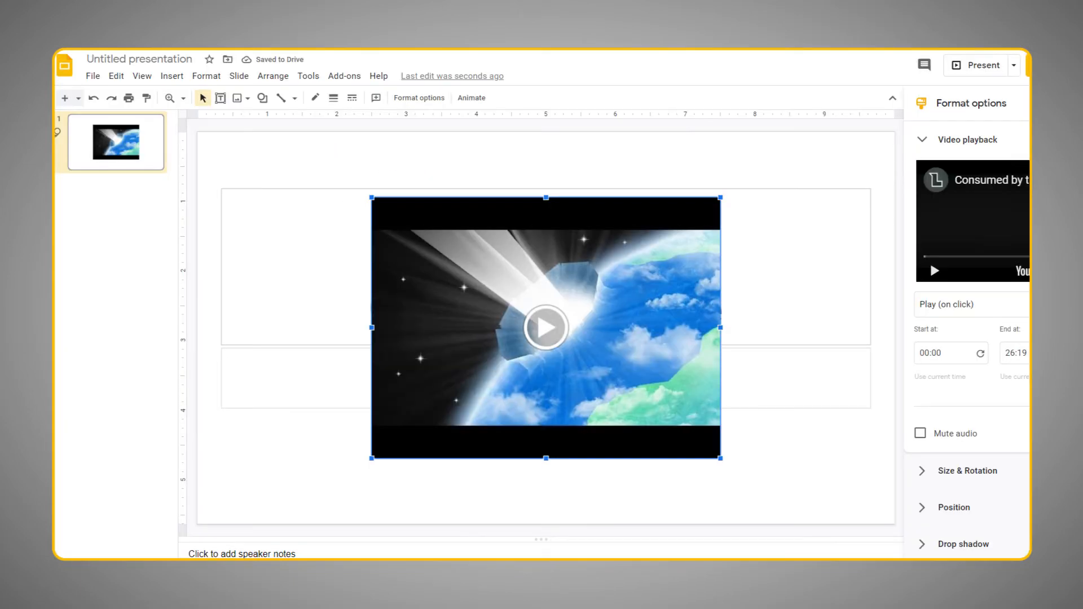
{"action": "right_click", "coordinate": [653, 255]}
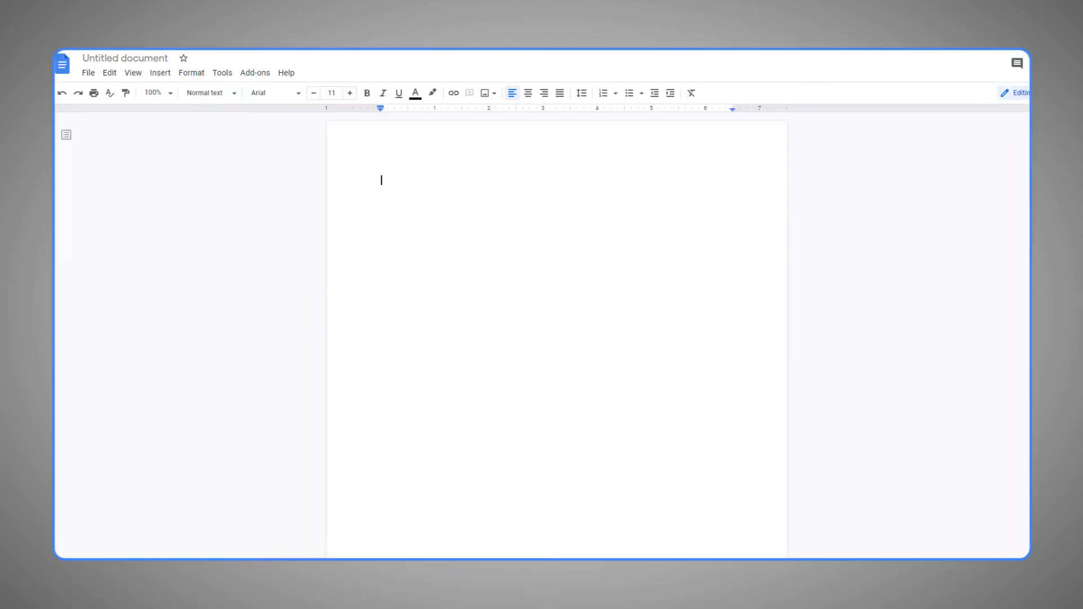
- Insert a new blank drawing into the Google Docs document
{"action": "left_click", "coordinate": [161, 71]}
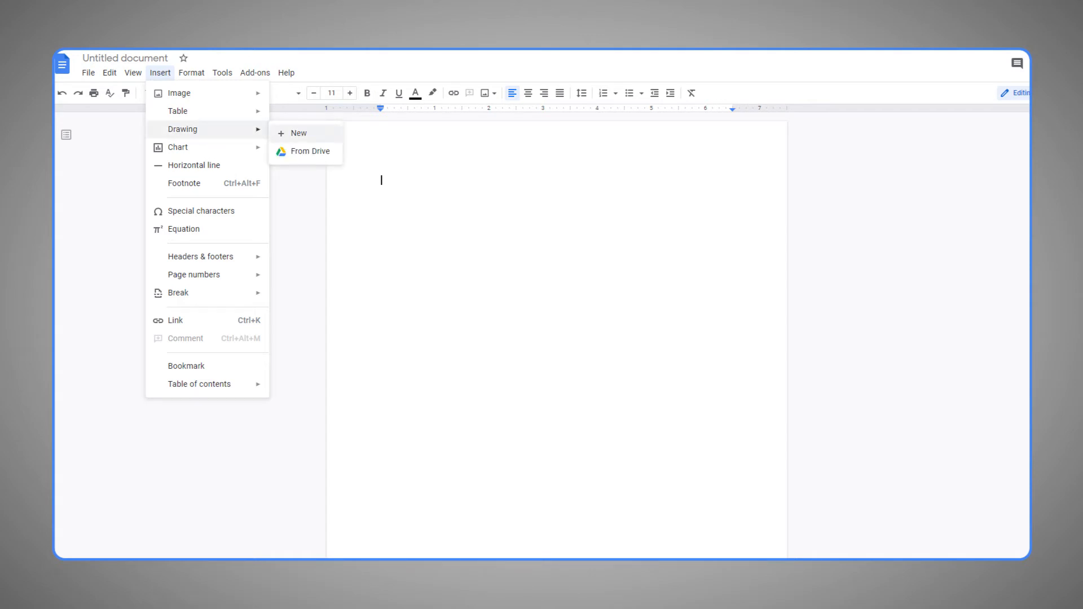
{"action": "left_click", "coordinate": [298, 133]}
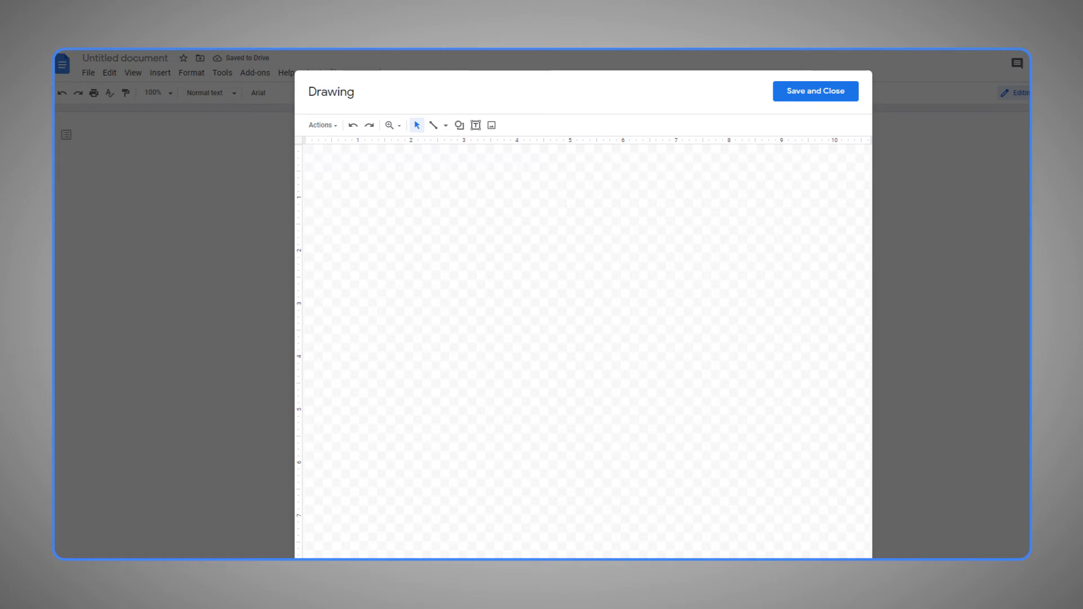
- Paste the copied video into the drawing via Actions and save it into the document
{"action": "left_click", "coordinate": [322, 126]}
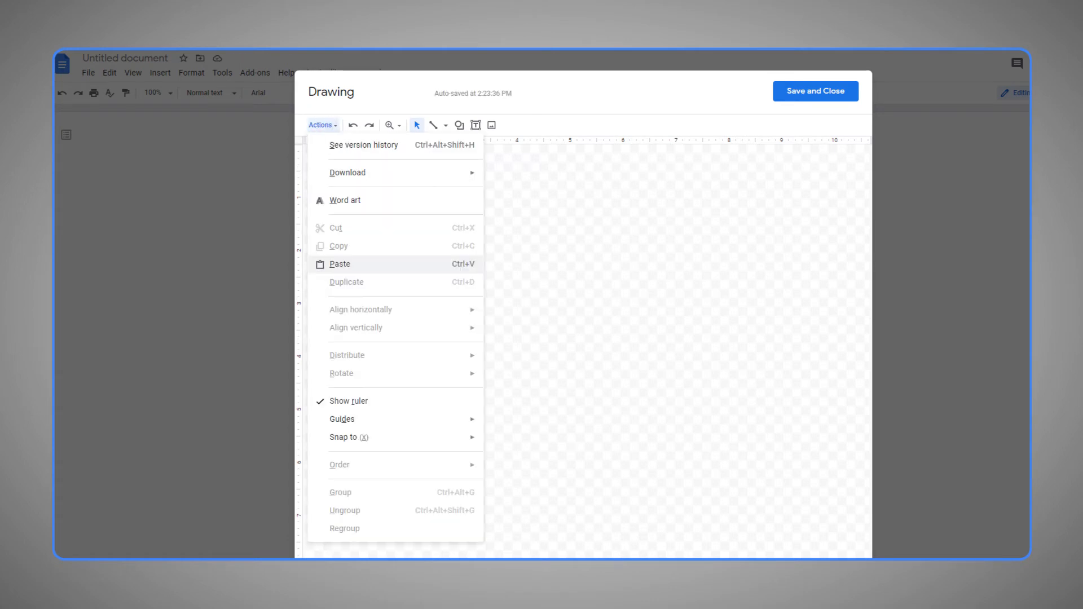
{"action": "left_click", "coordinate": [373, 265]}
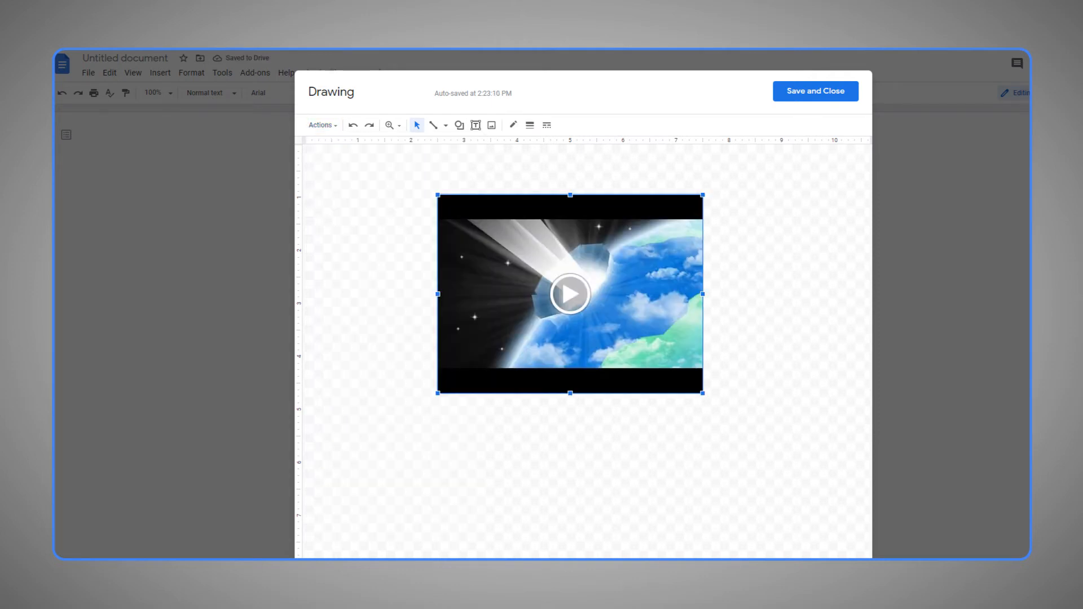
{"action": "left_click", "coordinate": [816, 90]}
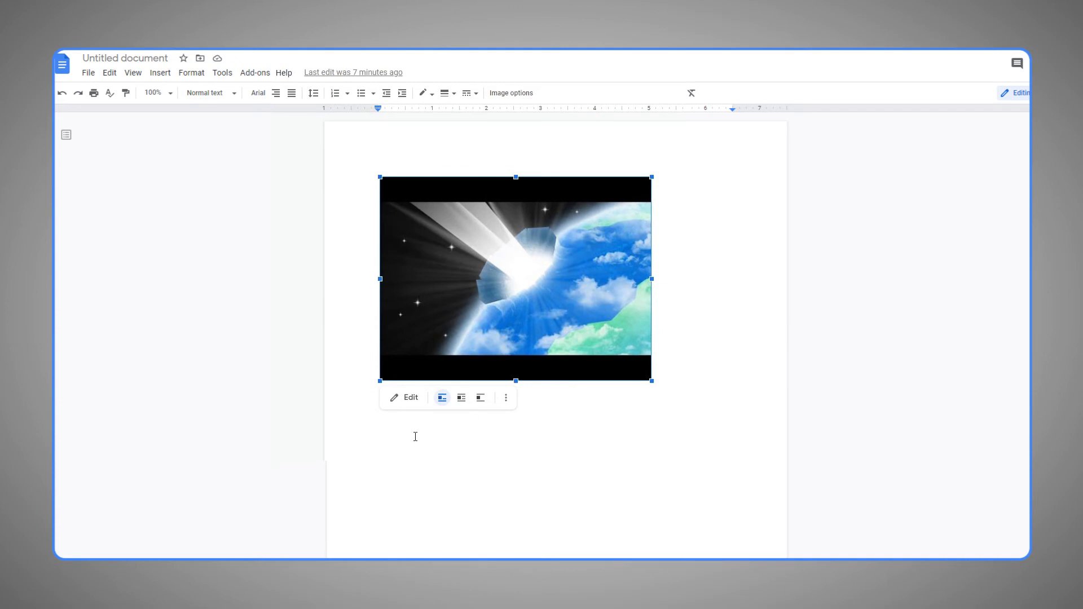
- Reopen the drawing for editing and play the embedded YouTube video inside it
{"action": "left_click", "coordinate": [404, 397]}
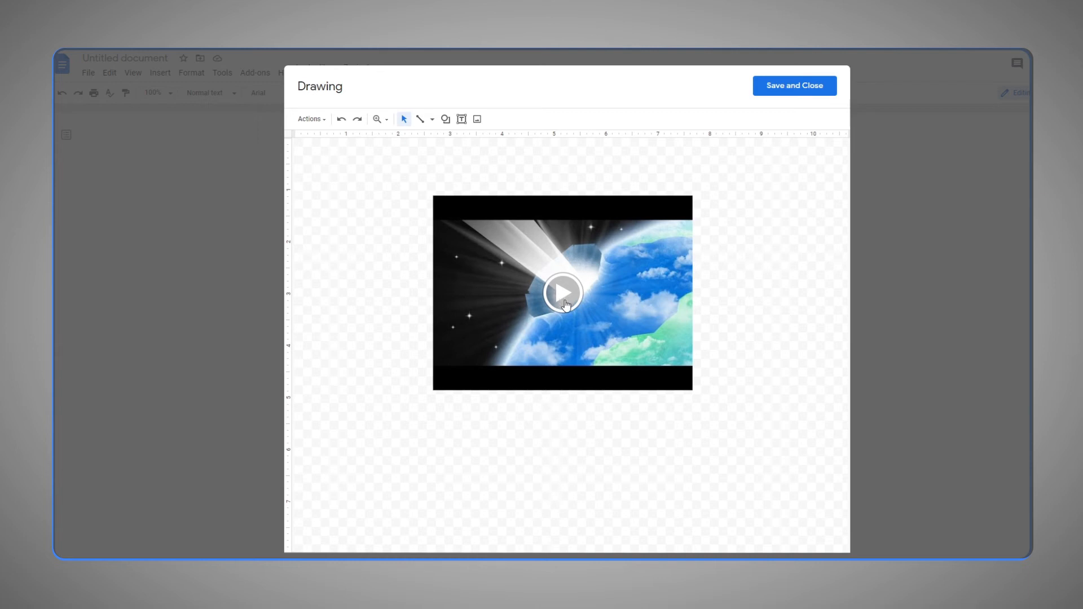
{"action": "left_click", "coordinate": [566, 296]}
{"action": "left_click", "coordinate": [566, 300]}
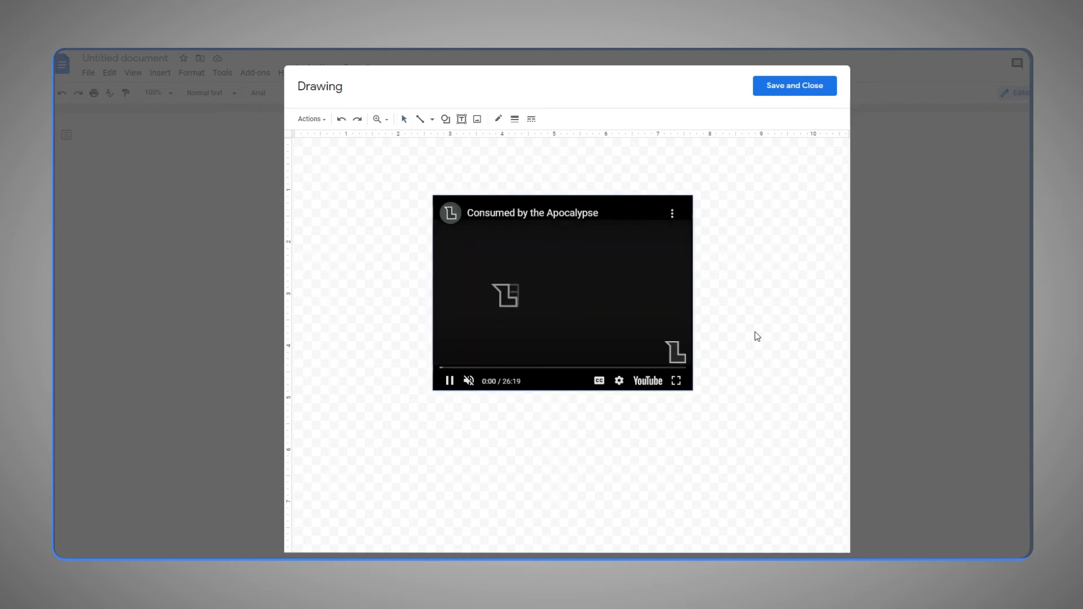